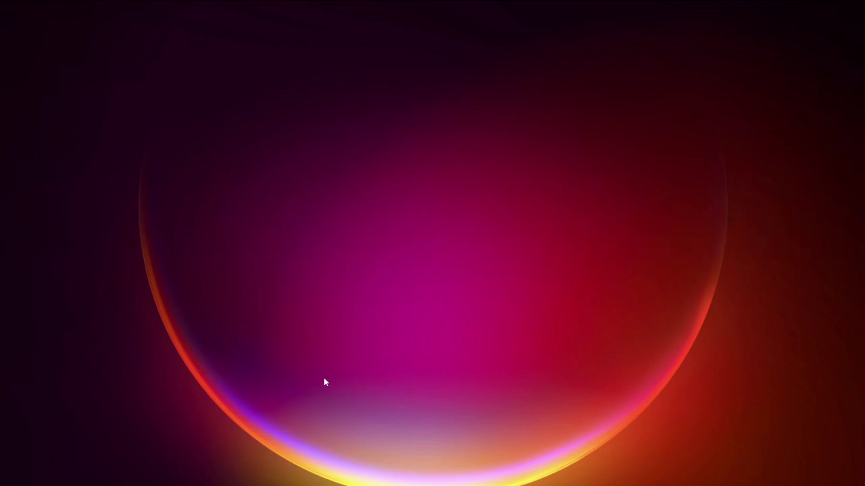
Step: Restart Windows from the Alt+F4 shut-down dialog, choosing Restart
key(alt+F4)
click(402, 192)
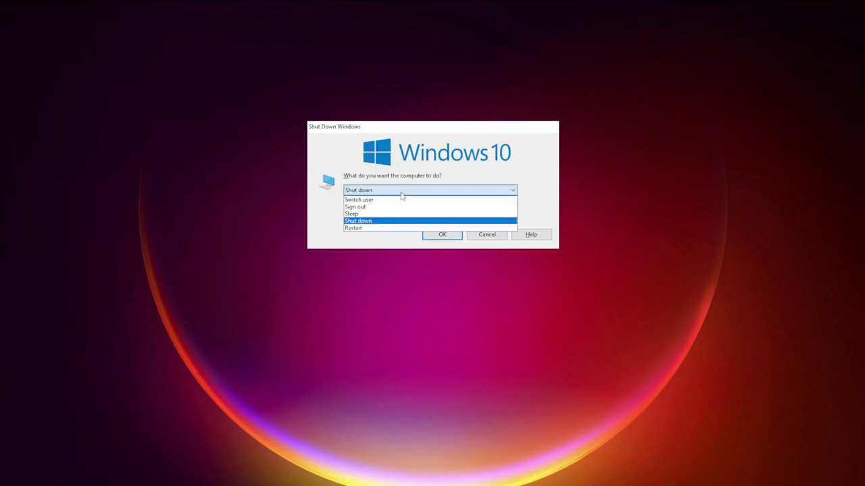
click(382, 228)
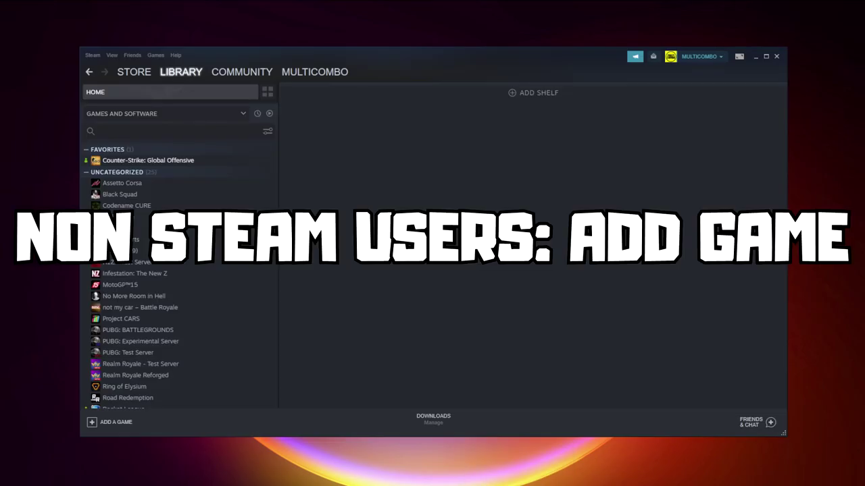
Step: Add YOUR PROBLEMATIC GAME as a non-Steam game and open its library page
click(114, 425)
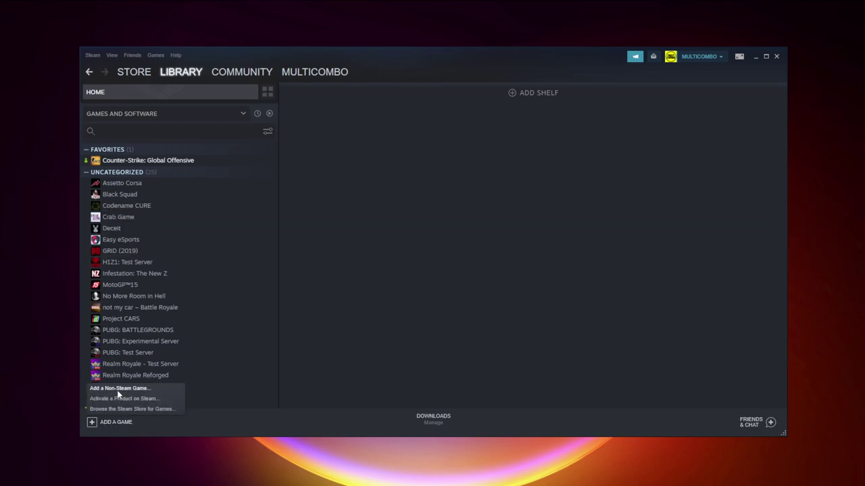
click(119, 389)
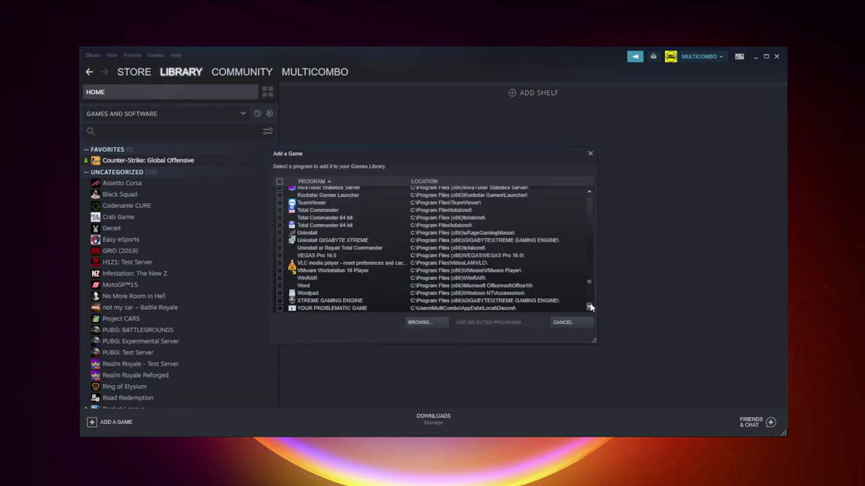
click(321, 310)
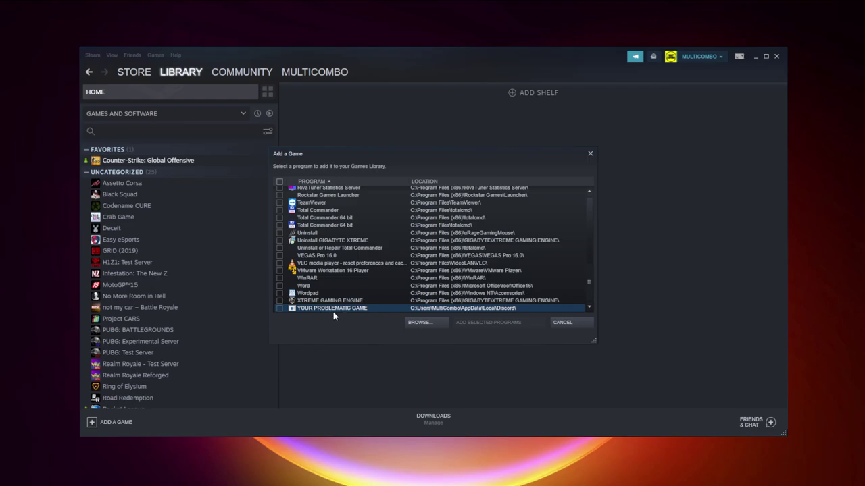
click(279, 309)
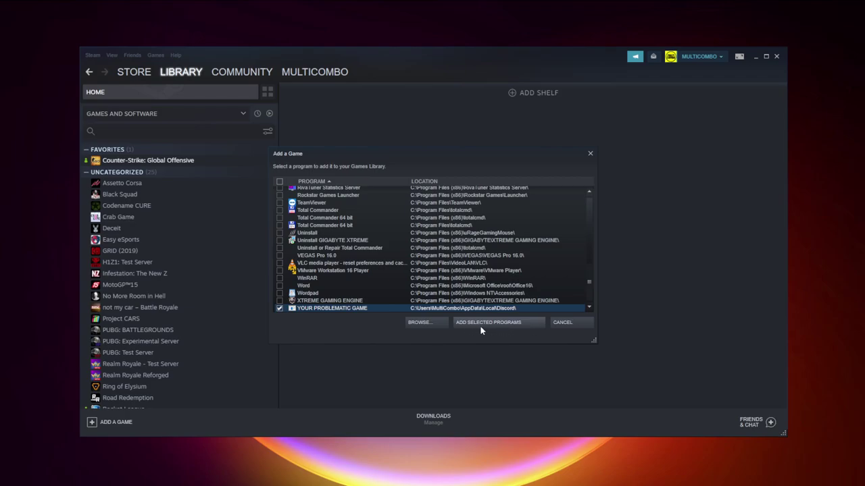
click(504, 325)
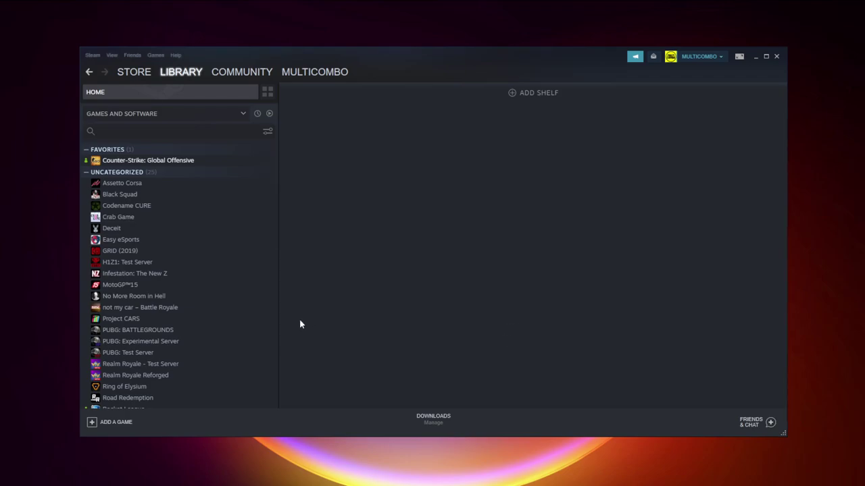
scroll(249, 290, down, 3)
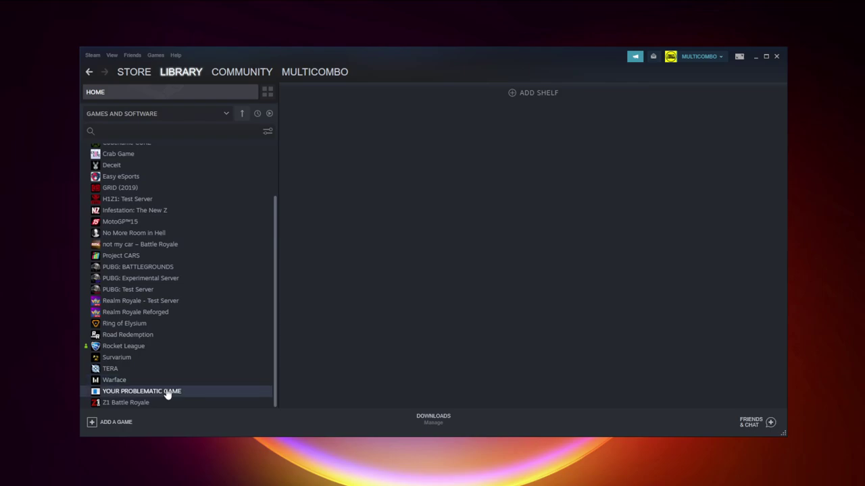
click(167, 393)
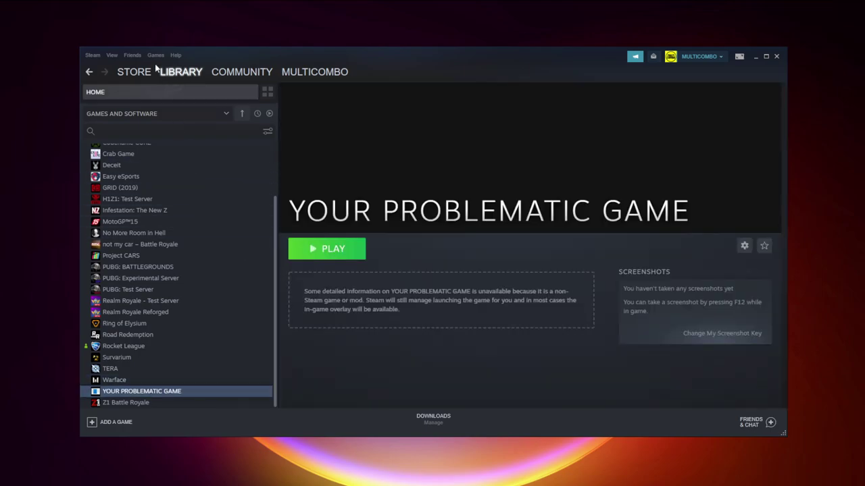
Step: Go to Steam Settings > Controller > General Controller Settings
click(92, 57)
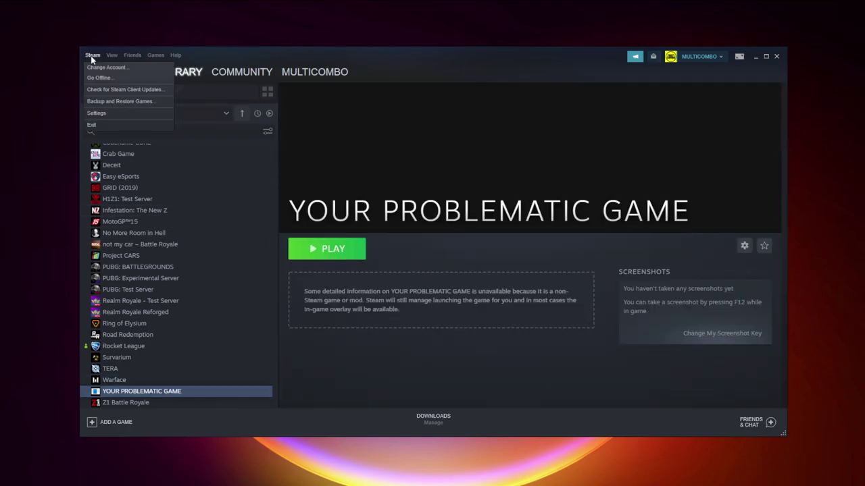
click(109, 113)
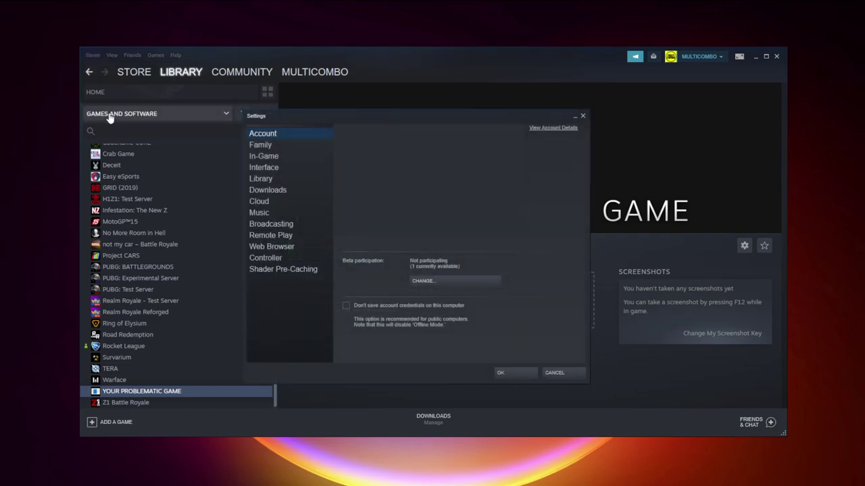
click(284, 259)
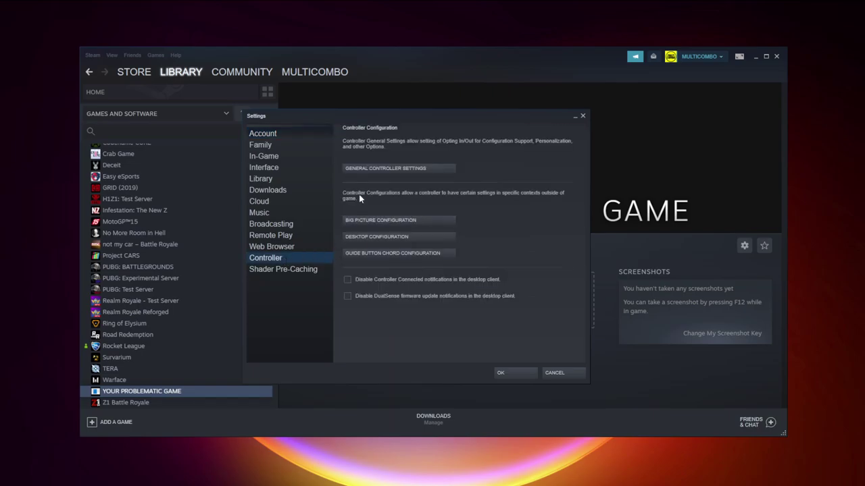
click(400, 170)
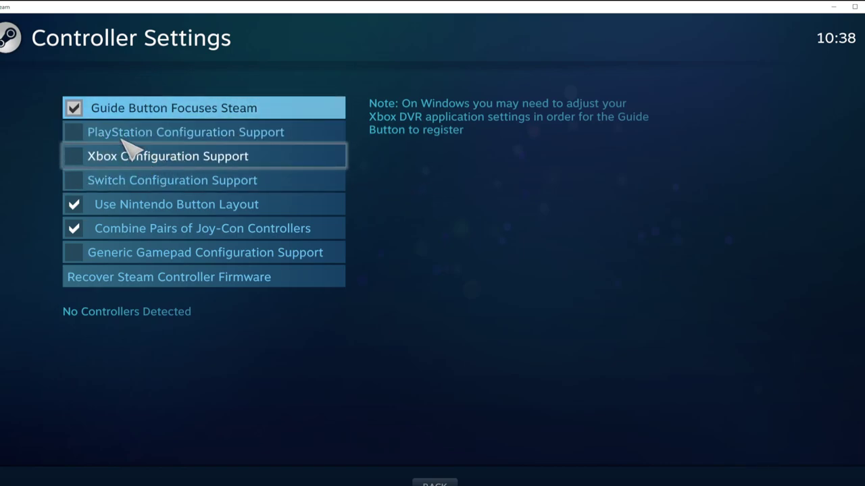
Step: Enable Xbox Configuration Support, view the Xbox 360 Controller's calibration, and close Settings with OK
click(82, 156)
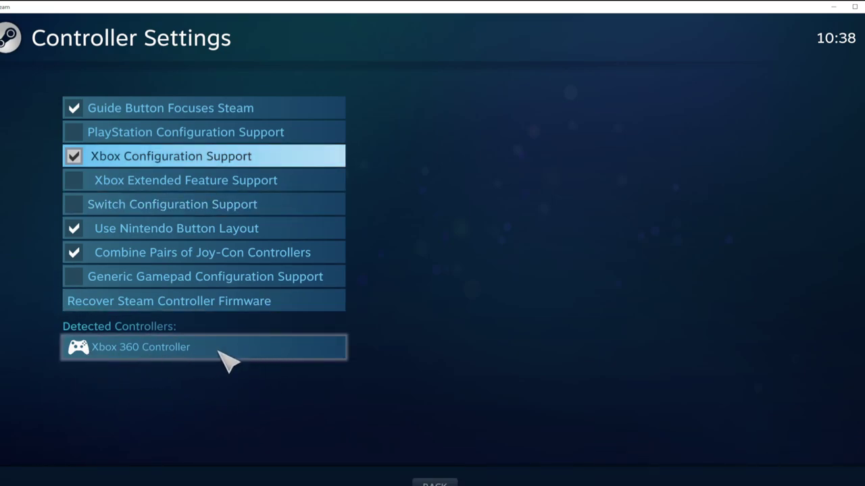
click(240, 352)
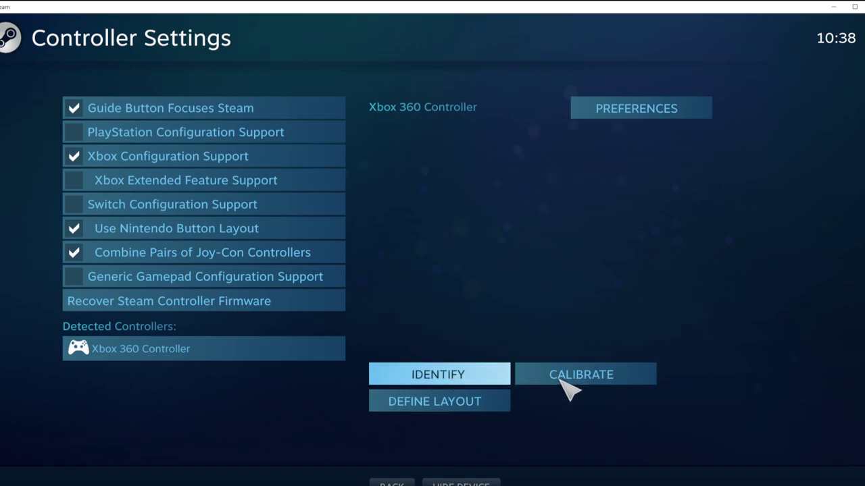
click(589, 379)
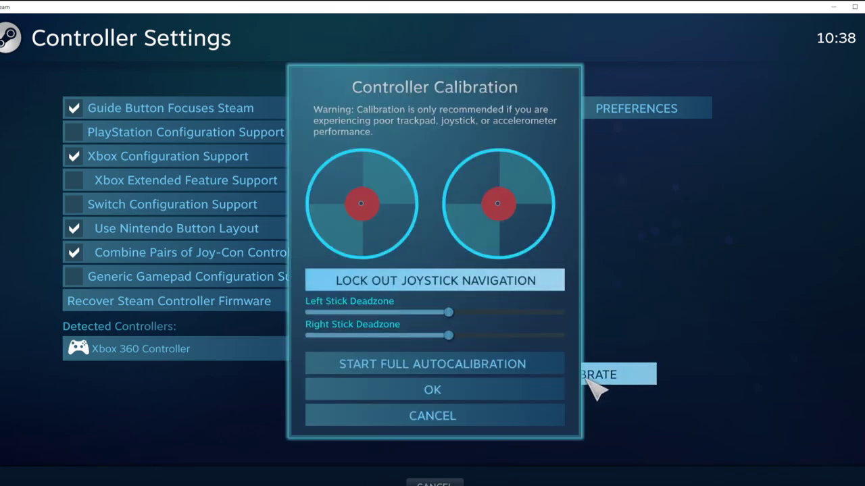
key(Escape)
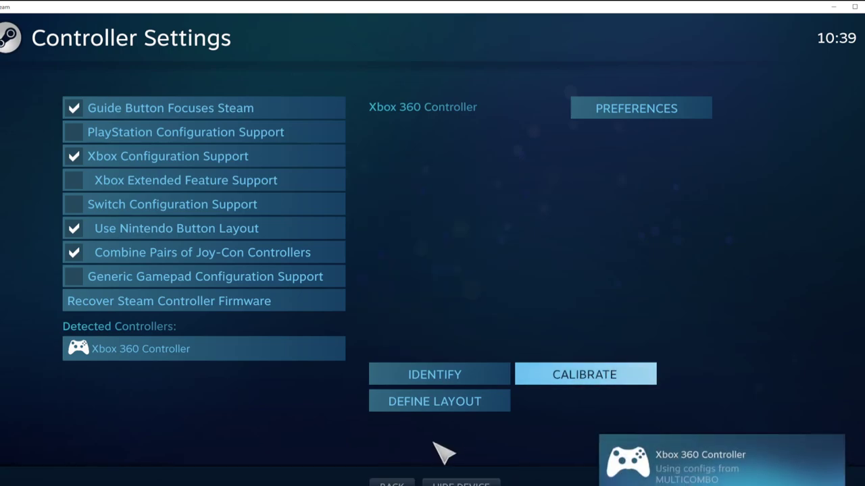
key(Escape)
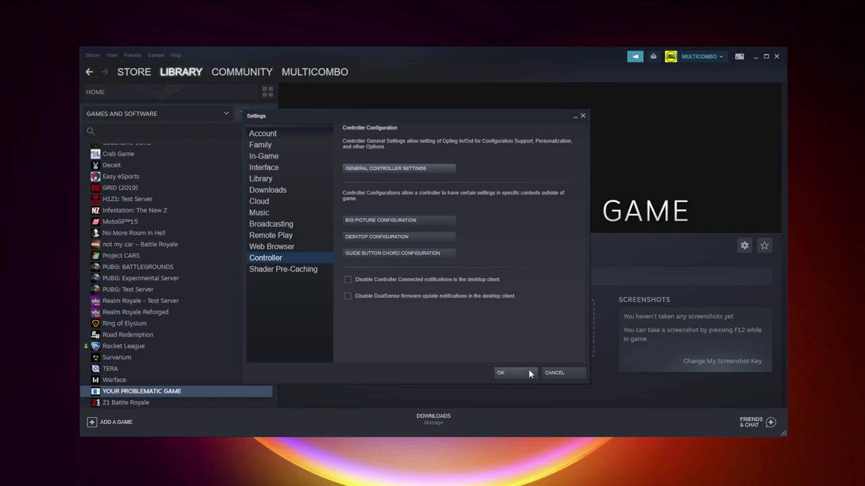
click(500, 373)
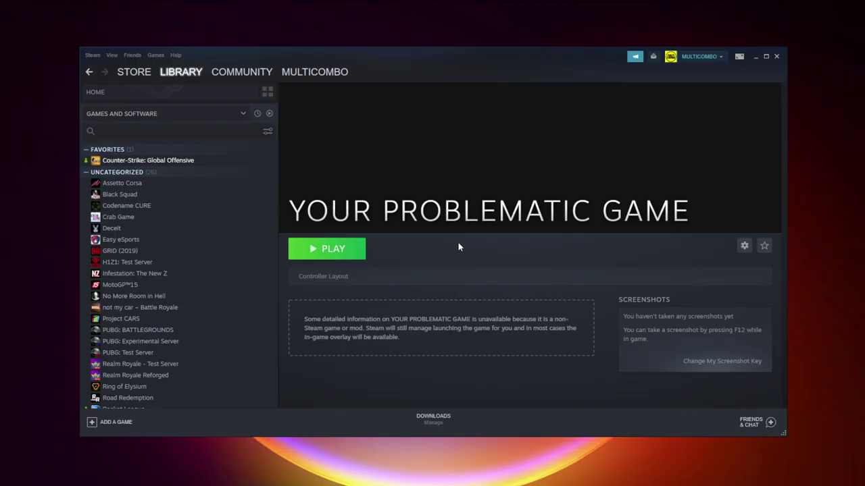
Step: Switch to Big Picture Mode and go to the Counter-Strike: Global Offensive page
click(740, 57)
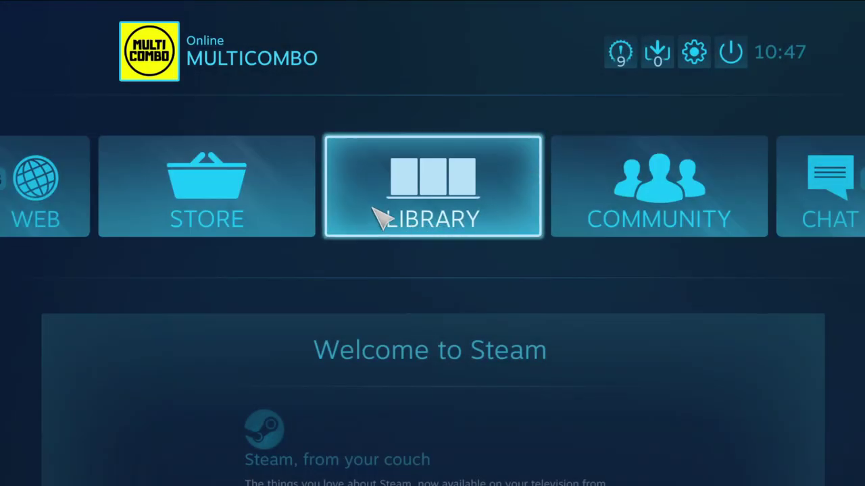
click(449, 229)
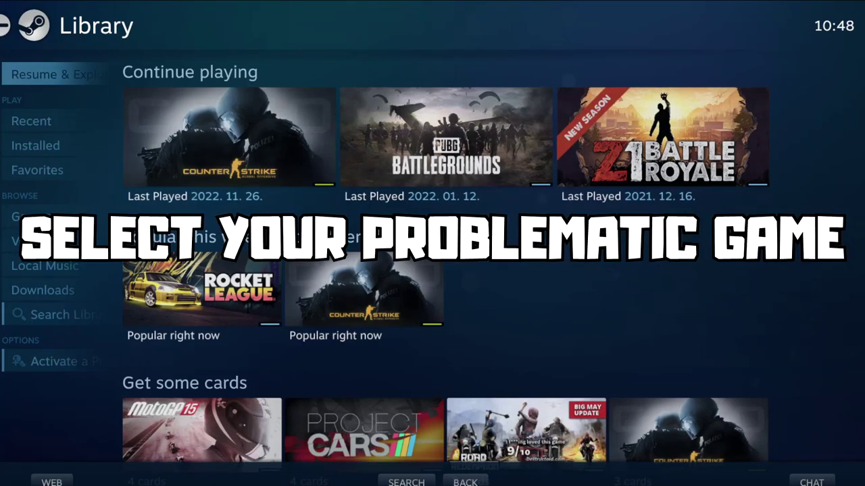
click(217, 170)
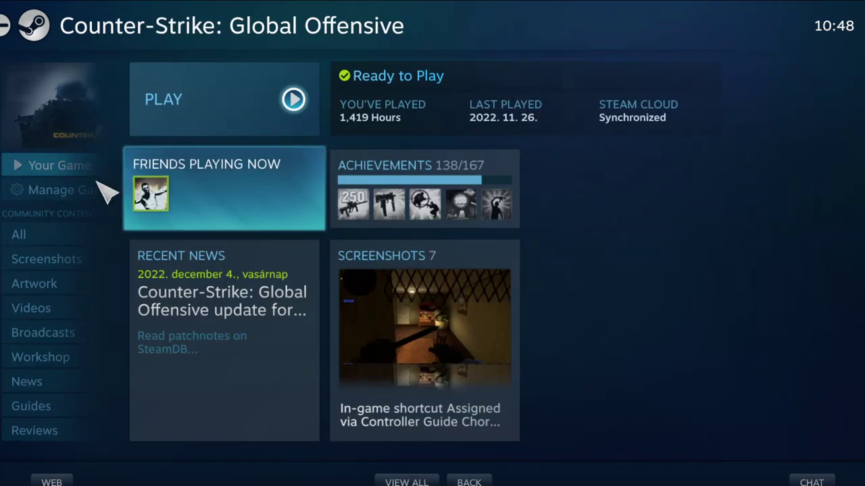
Step: Set CS:GO's per-game Steam Input to Forced Off in Controller Options and confirm
mouse_move(103, 195)
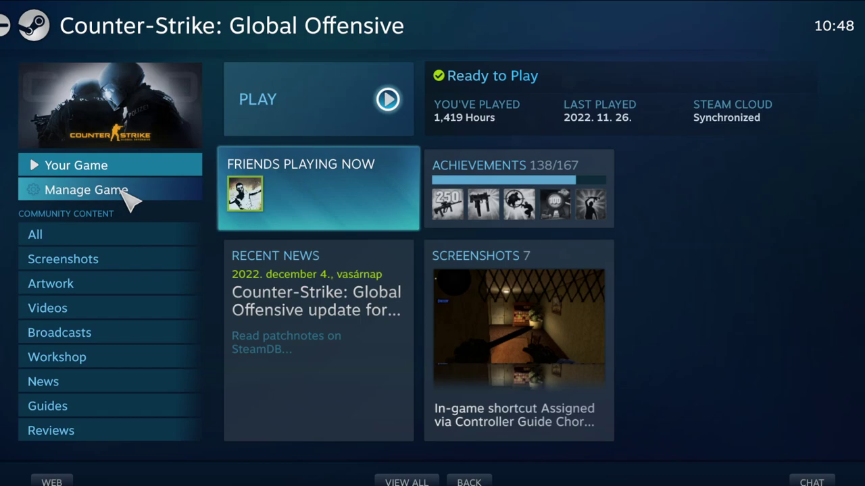
click(124, 189)
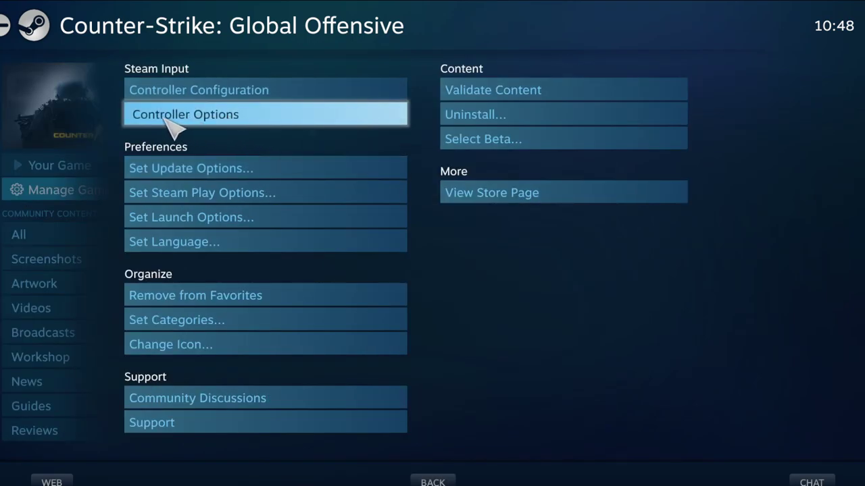
click(245, 115)
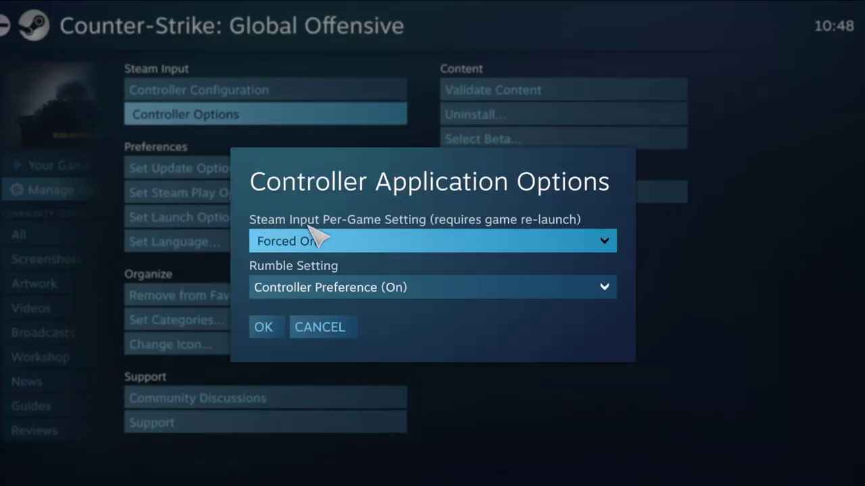
click(418, 244)
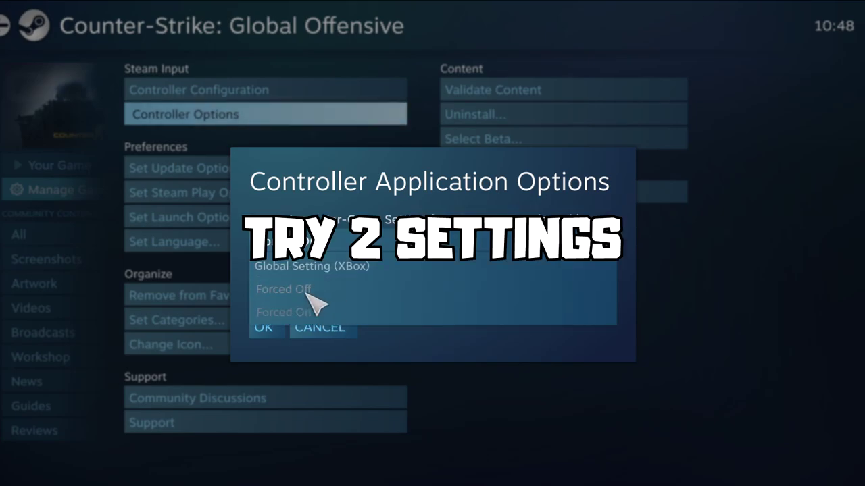
click(308, 289)
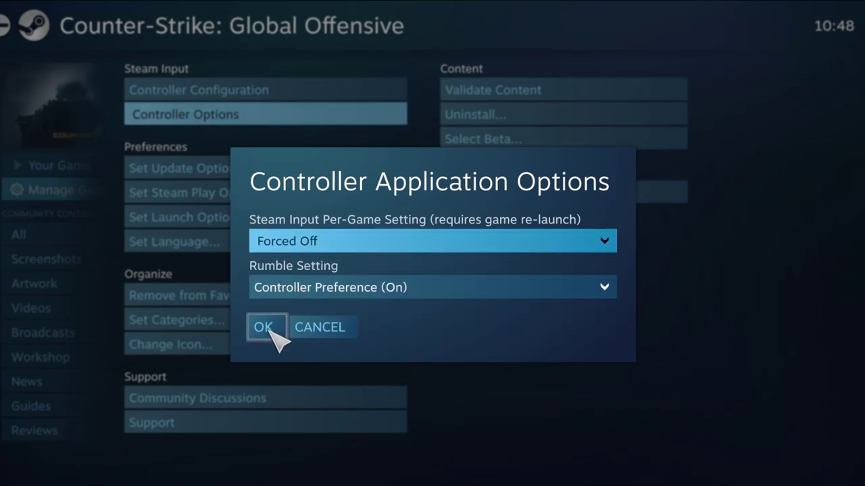
click(279, 329)
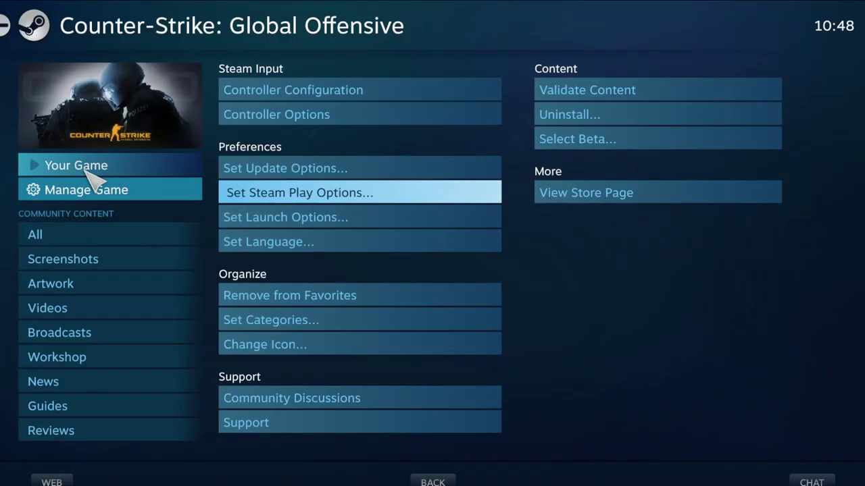
click(96, 170)
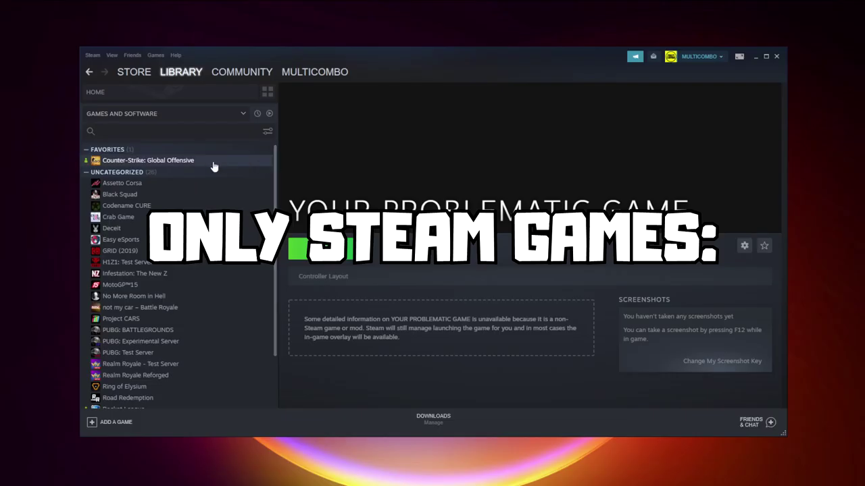
Step: Set CS:GO's Controller override to Disable Steam Input in Properties, then close Properties
right_click(211, 162)
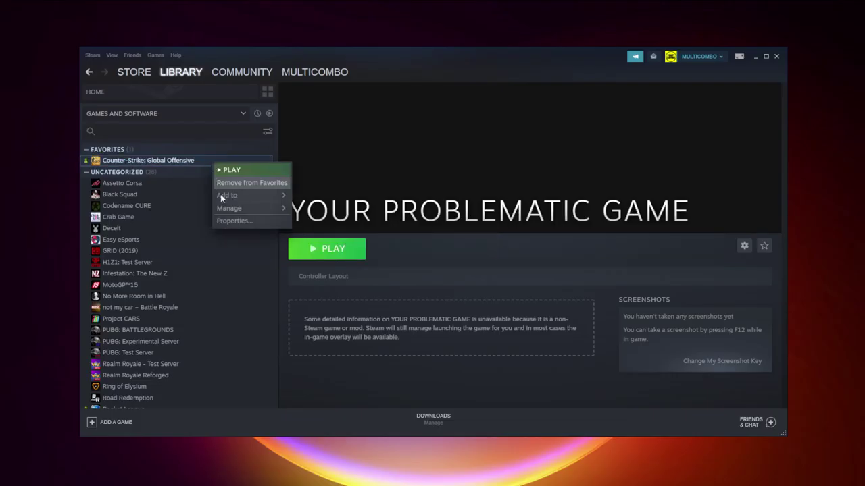
click(234, 221)
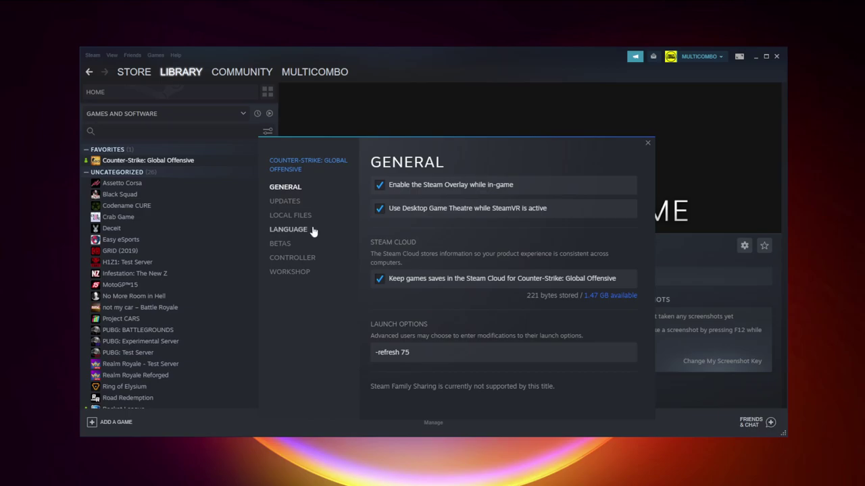
click(297, 261)
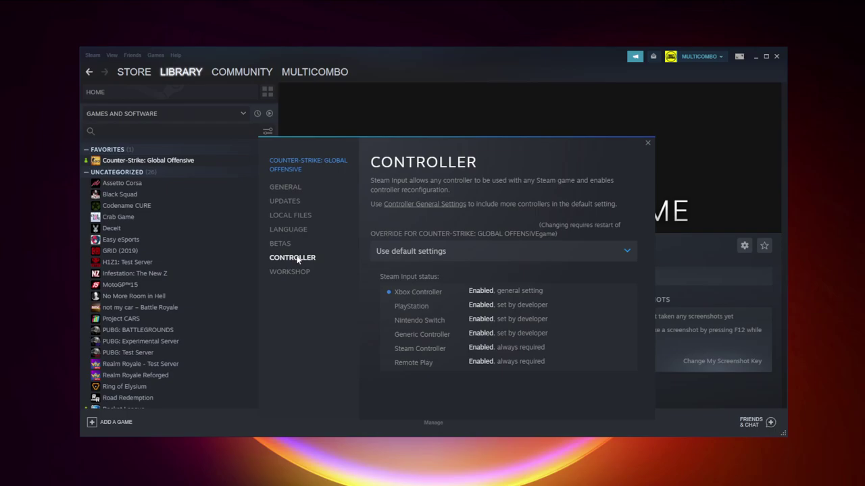
click(442, 257)
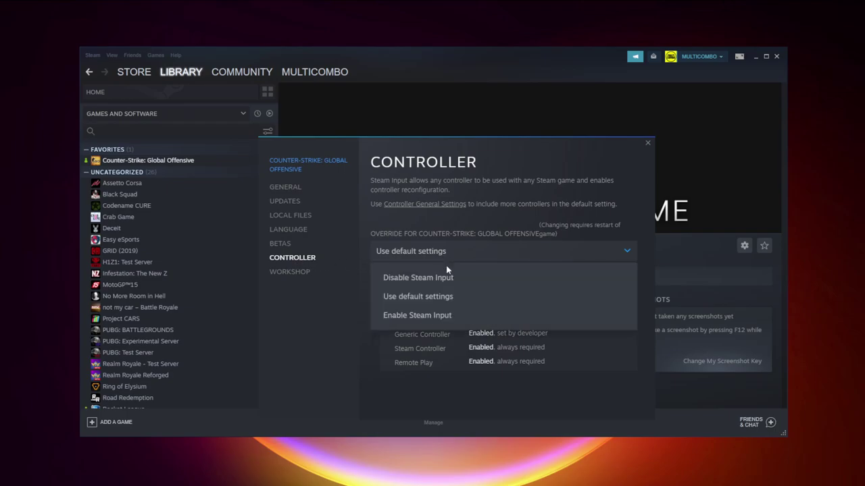
click(436, 278)
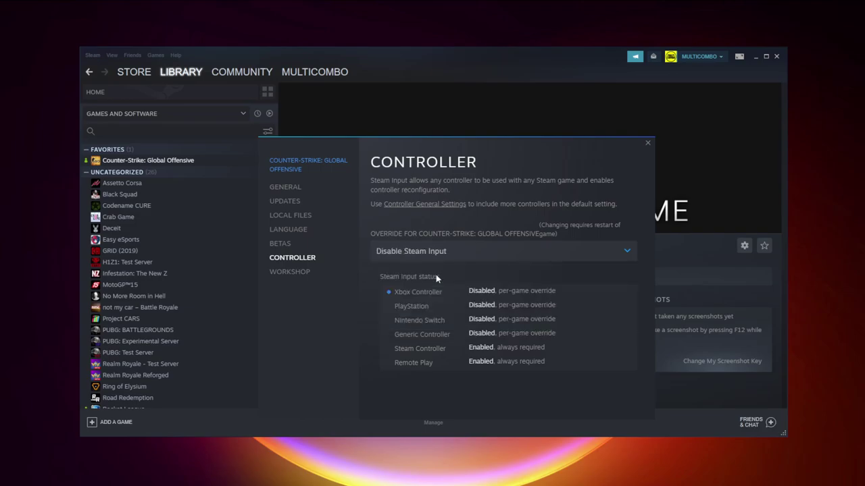
click(647, 144)
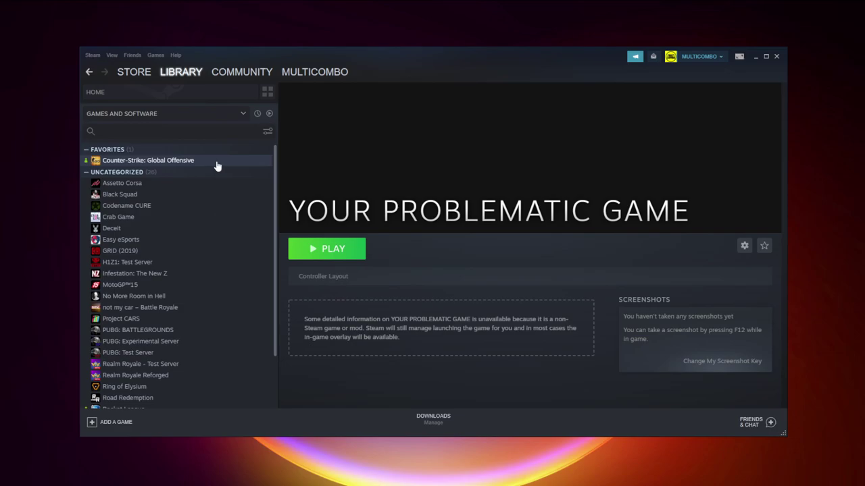
Step: Change CS:GO's Controller override in Properties to Enable Steam Input
right_click(216, 165)
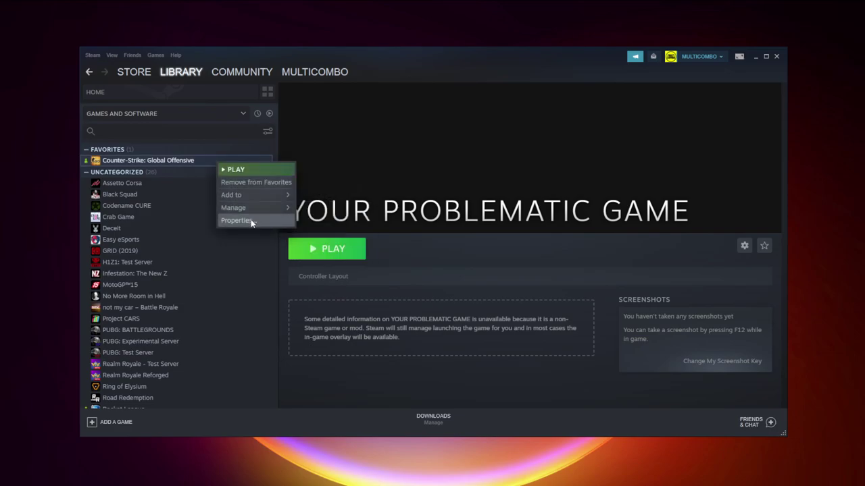
click(237, 221)
click(308, 263)
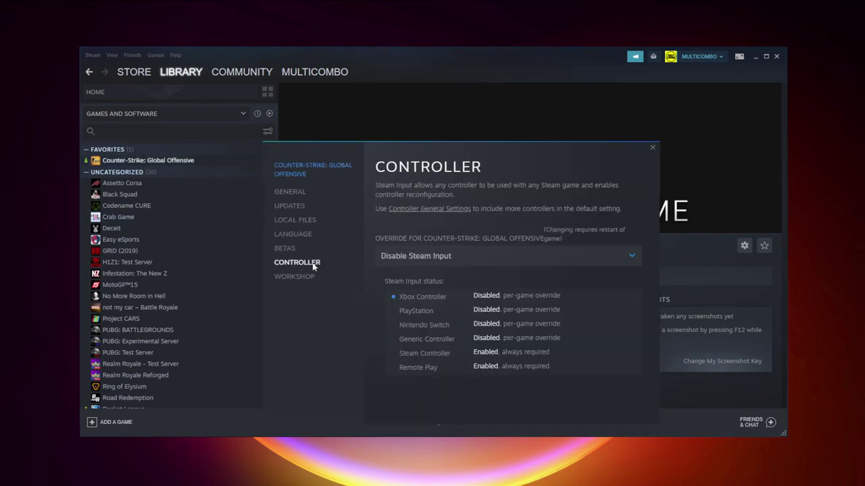
click(441, 257)
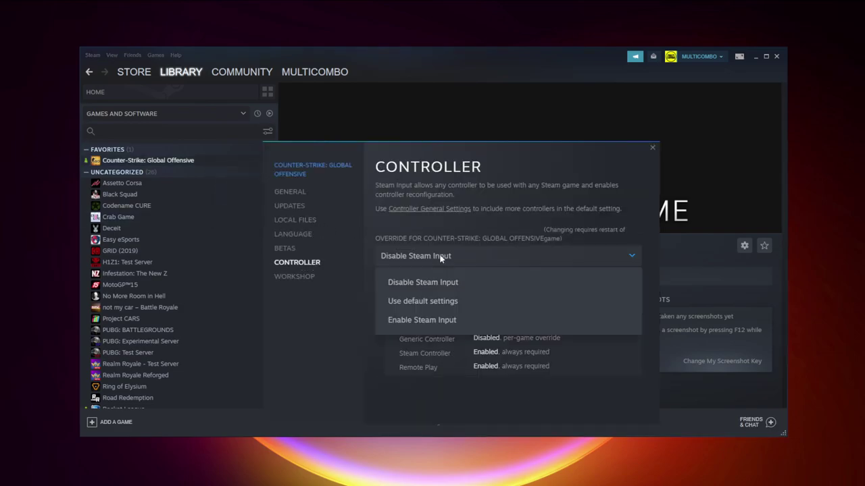
click(479, 325)
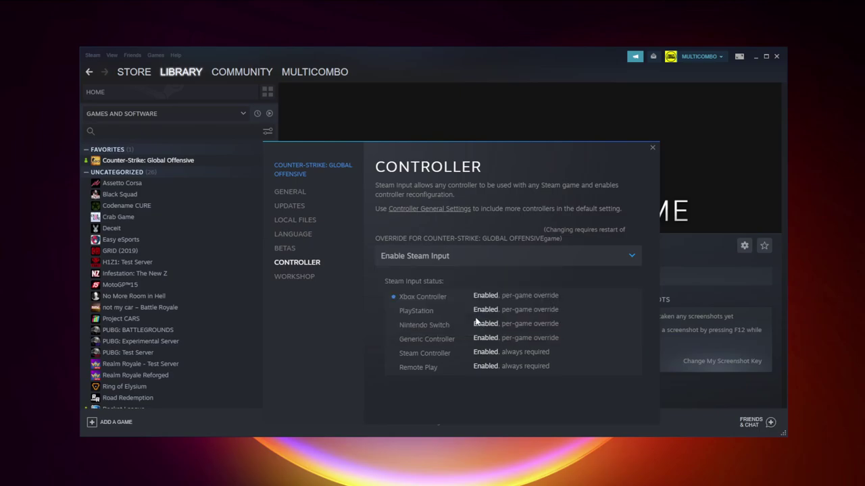